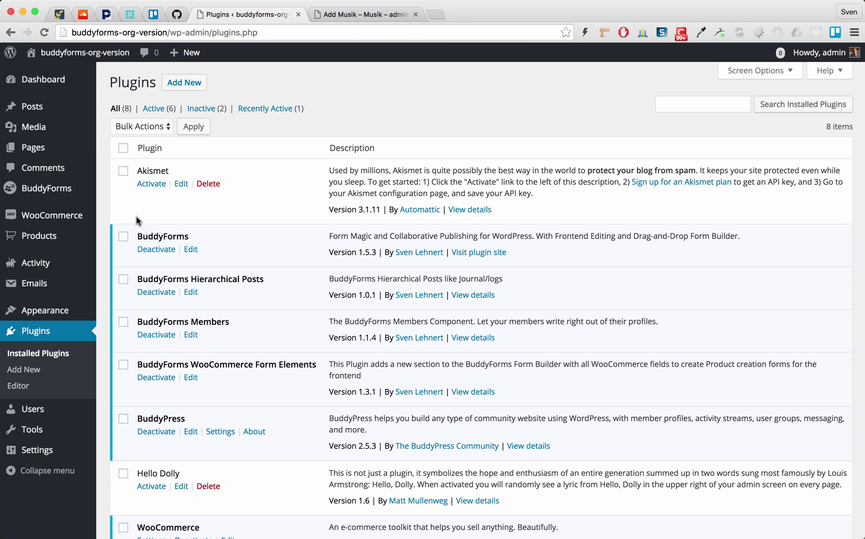
Open the BuddyForms forms list showing the Chapters and Musik forms.
left_click(58, 190)
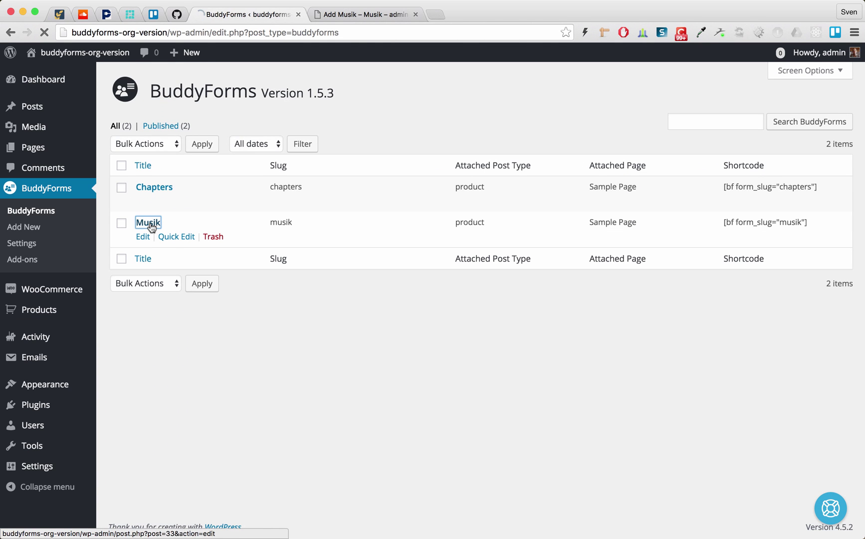
Open the Musik form in the form builder.
left_click(149, 223)
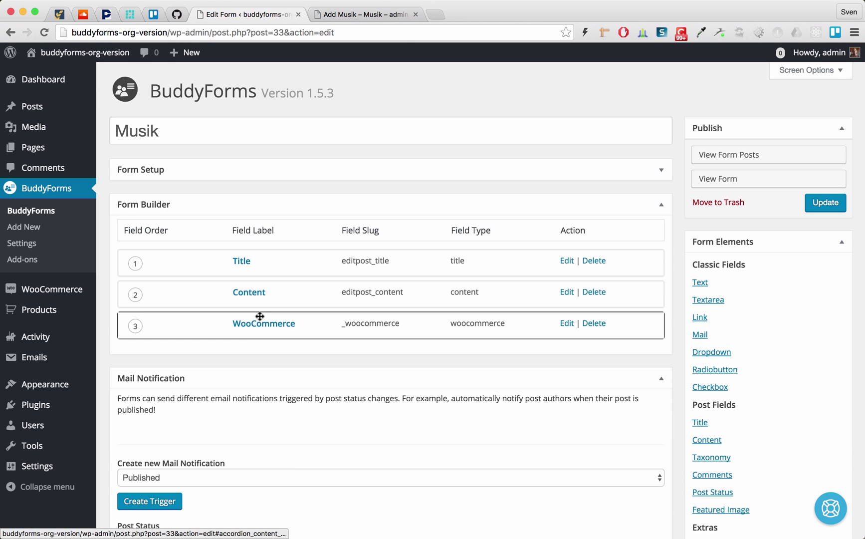
Review the Musik WooCommerce field's Linked Products settings, with Up-Sales, Cross Sales and Grouping unhidden.
left_click(260, 330)
scroll(260, 330, "down", 5)
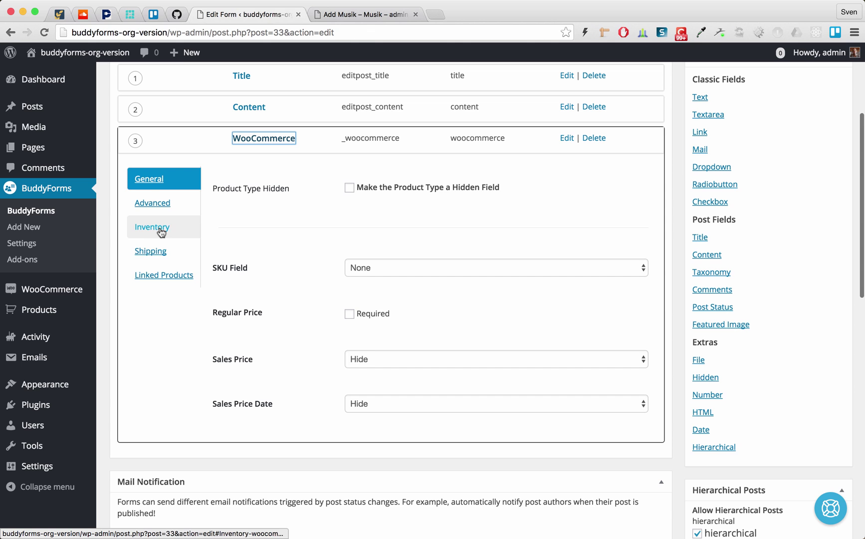
left_click(145, 278)
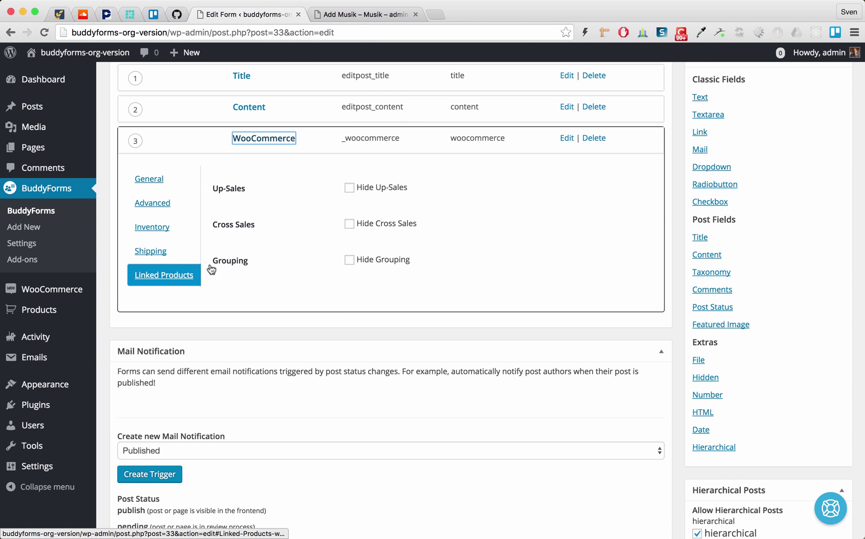
scroll(535, 290, "down", 5)
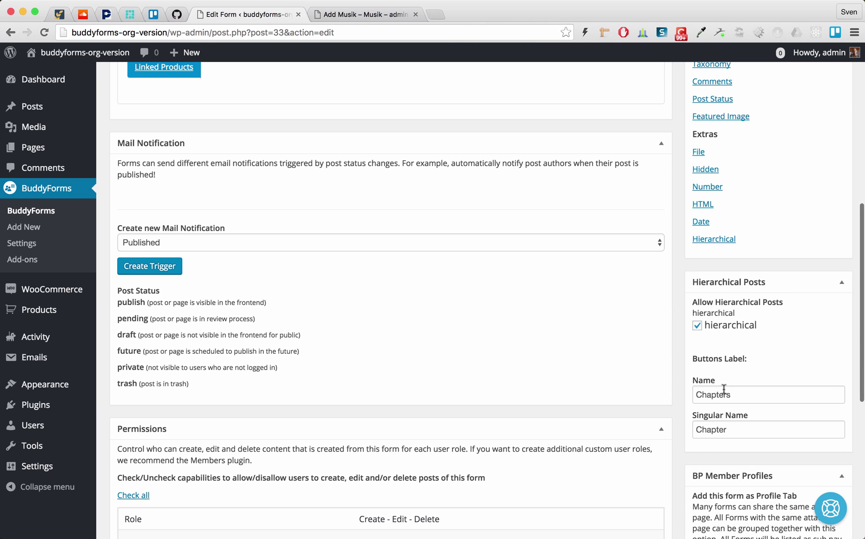
scroll(751, 397, "down", 1)
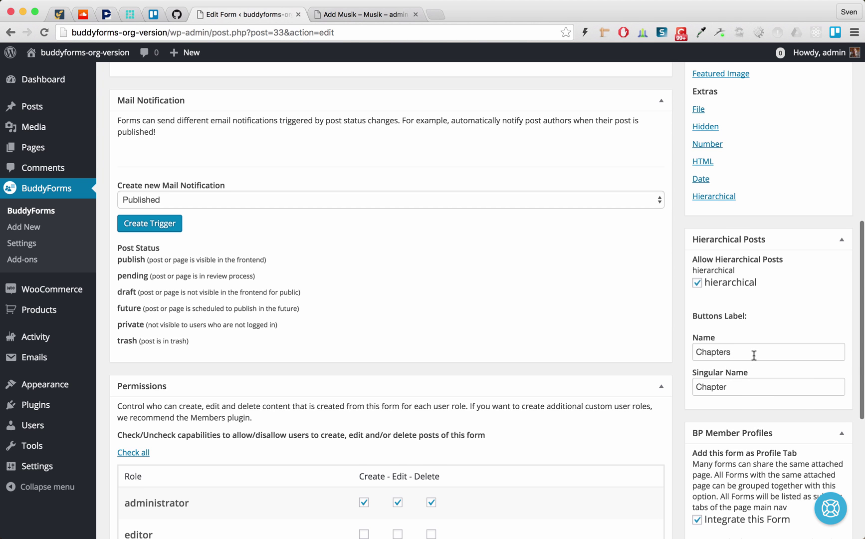
scroll(747, 383, "down", 3)
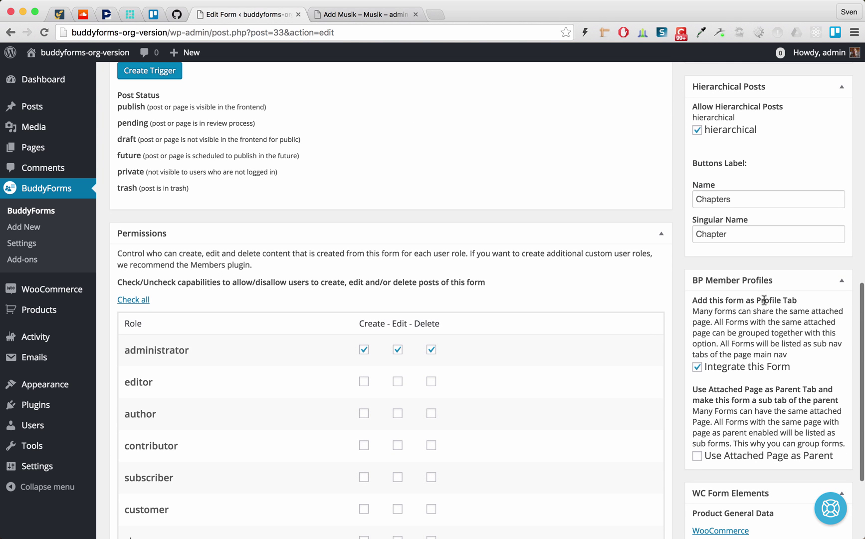
scroll(755, 346, "down", 2)
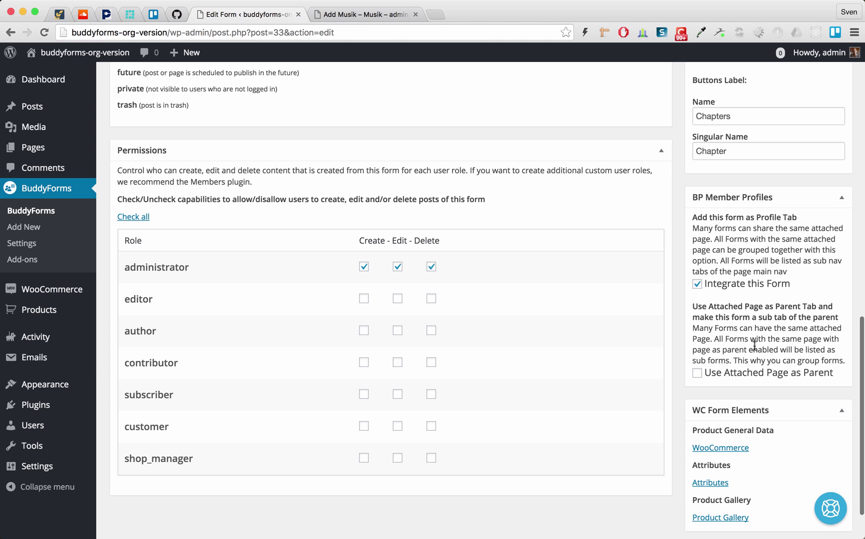
scroll(754, 345, "up", 15)
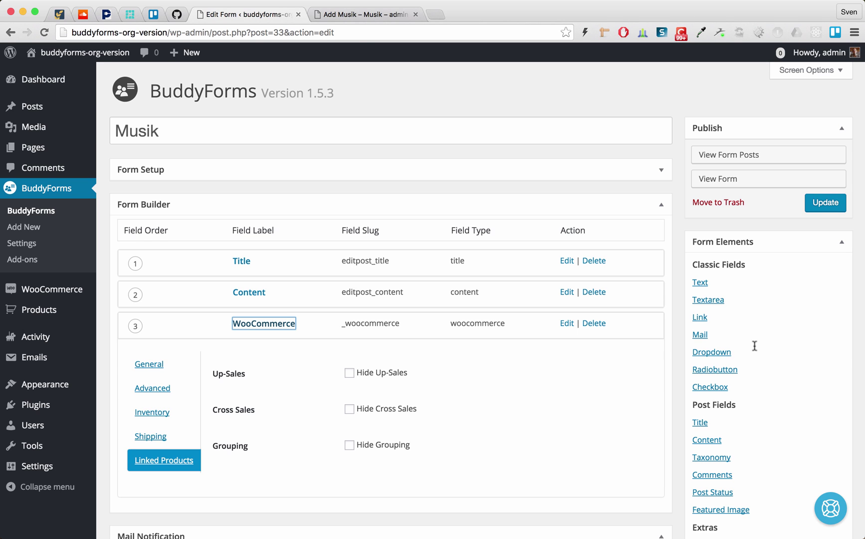
On the front-end Musik form, enter title 'Album 6' and content 'some content'.
left_click(727, 177)
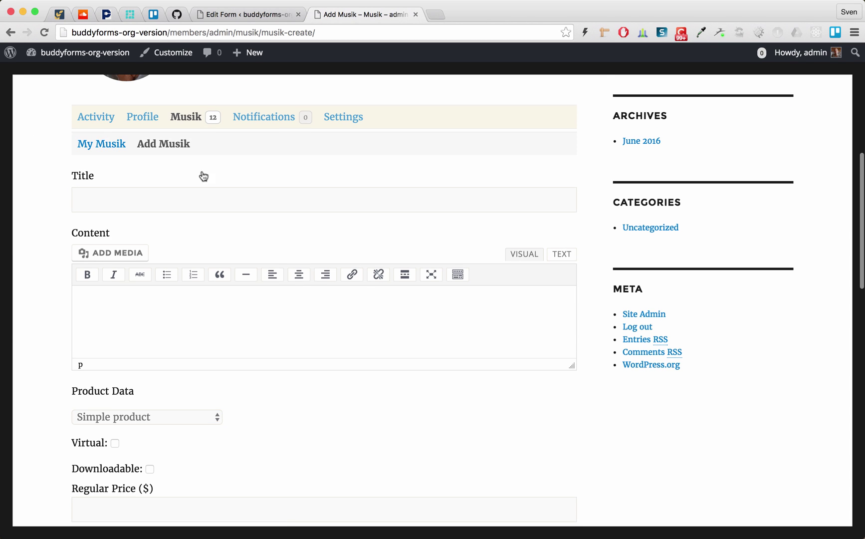
left_click(160, 202)
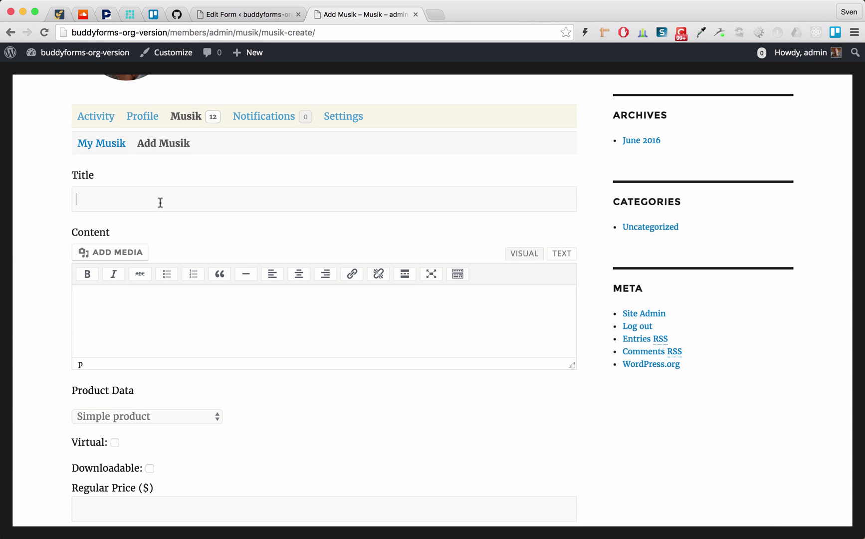
type("Album 6")
left_click(142, 313)
type("some content")
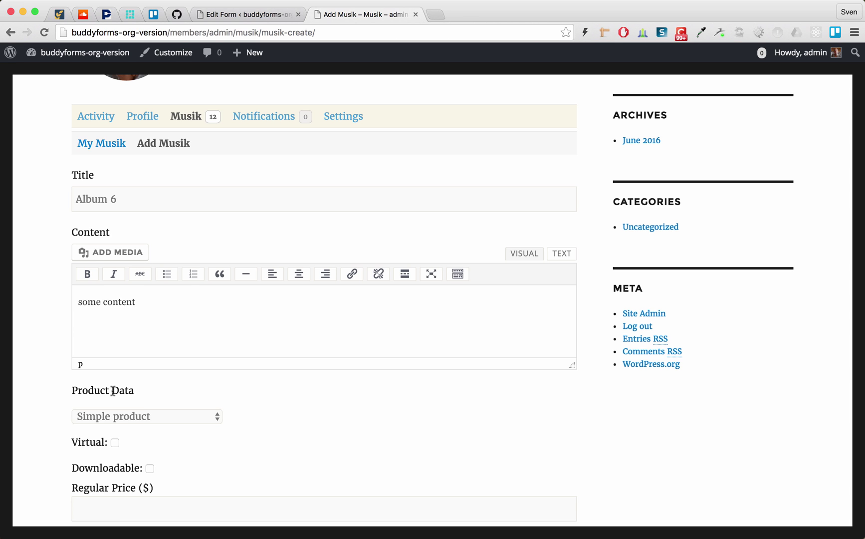
Make Album 6 a Grouped product with stock quantity 10 and submit it.
left_click(132, 415)
key("Escape")
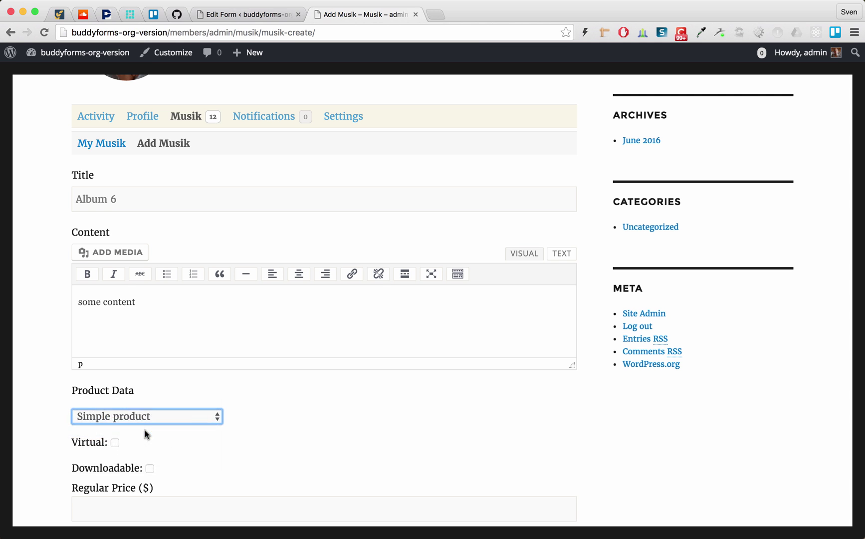
key("Down")
scroll(145, 434, "down", 3)
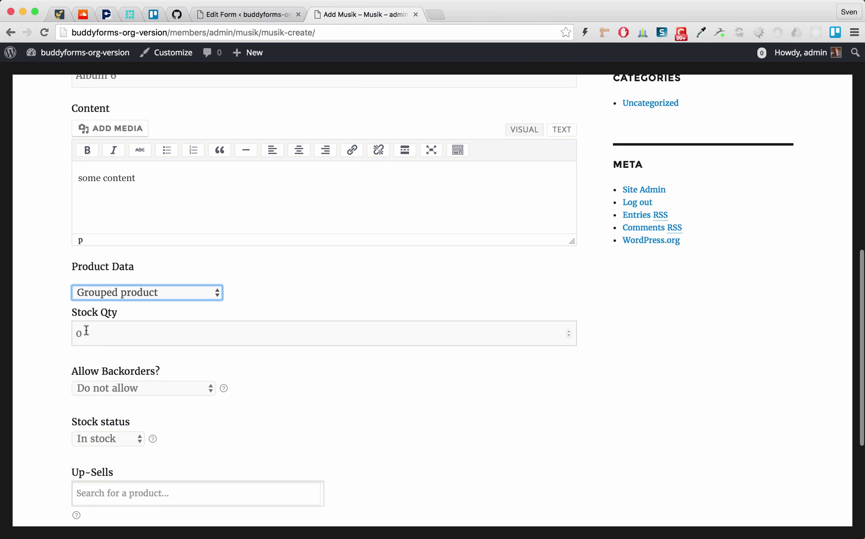
left_click(86, 329)
type("10")
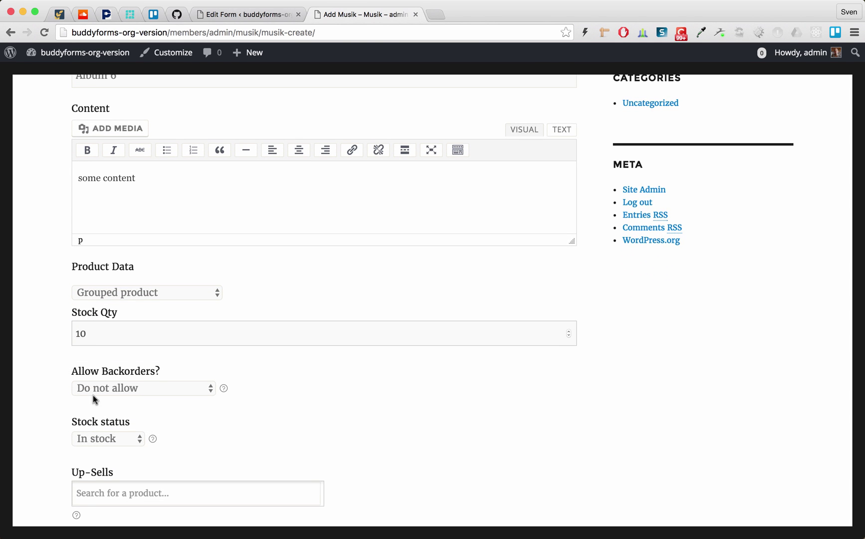
scroll(94, 396, "down", 5)
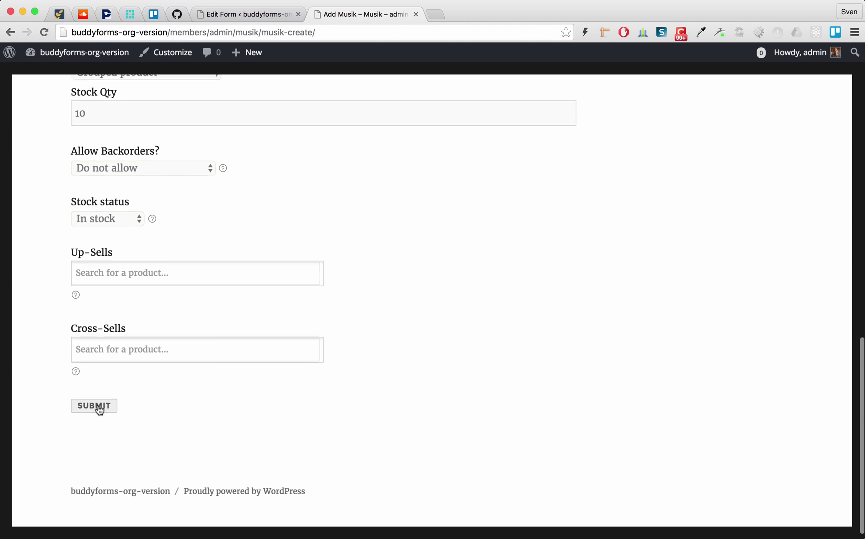
left_click(98, 406)
scroll(166, 401, "down", 1)
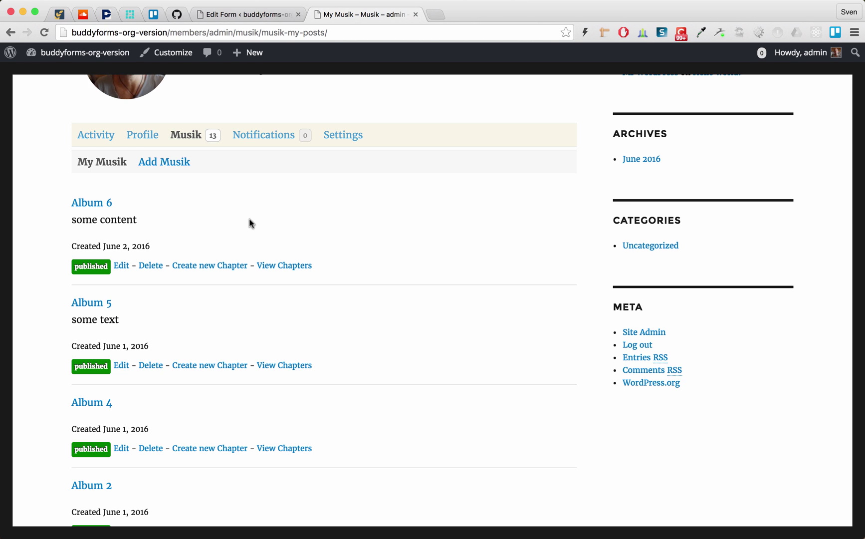
Check Album 6's empty chapter list, then start a new chapter for Album 6 from My Musik.
left_click(290, 266)
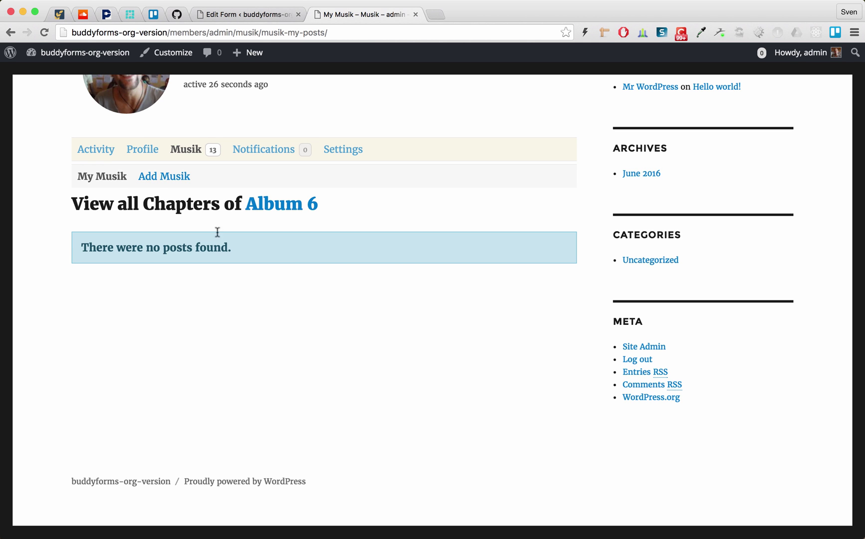
left_click(113, 178)
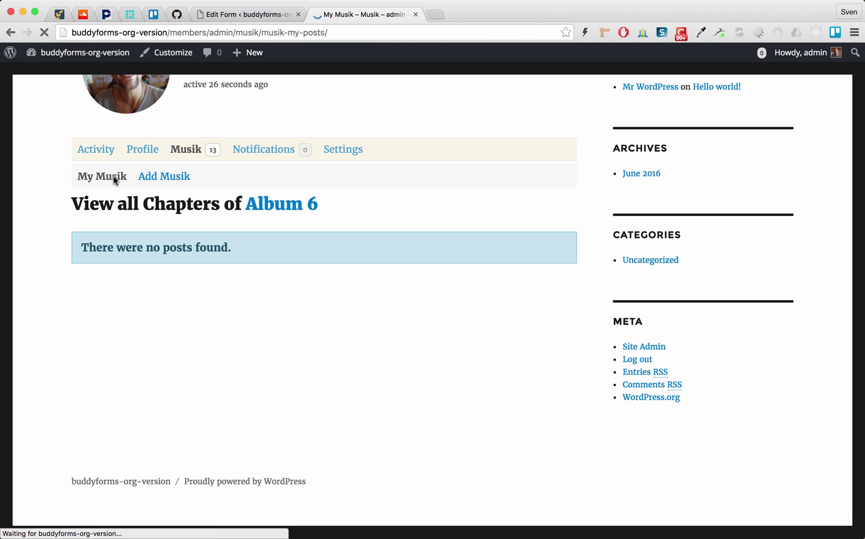
scroll(267, 298, "down", 5)
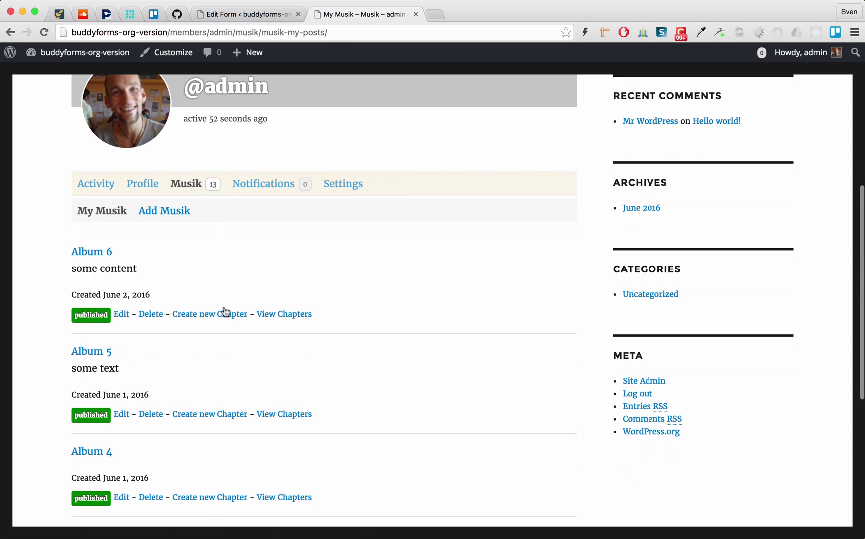
left_click(222, 312)
Give the new chapter the title 'Song 1' and content 'test content'.
scroll(190, 279, "down", 3)
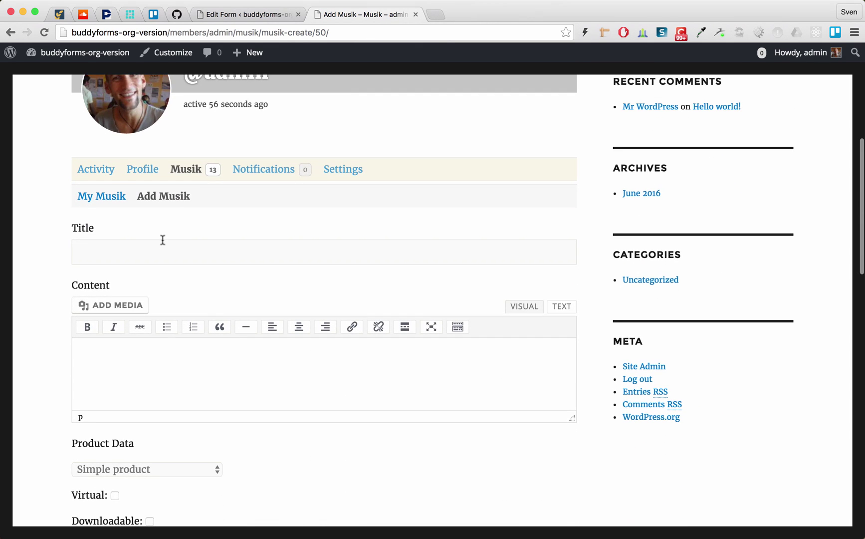
left_click(152, 253)
type("Son")
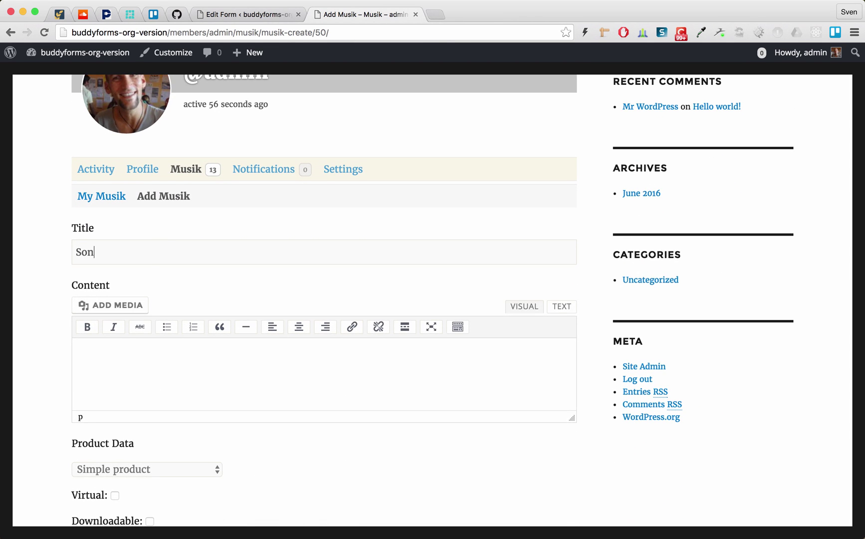
type("g 1")
scroll(156, 362, "down", 2)
left_click(143, 301)
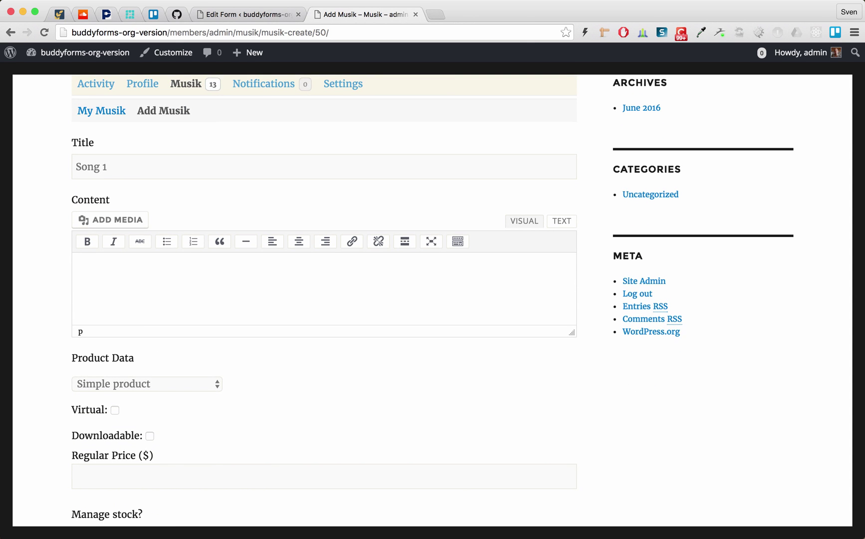
type("test content")
Toggle Downloadable on and back off, then set Grouping to Album 6.
scroll(150, 389, "down", 2)
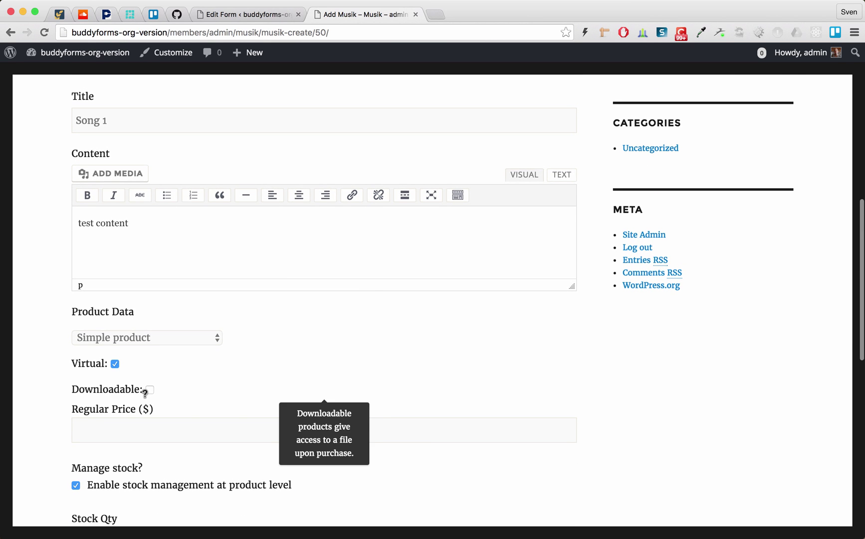
scroll(165, 389, "down", 3)
left_click(150, 299)
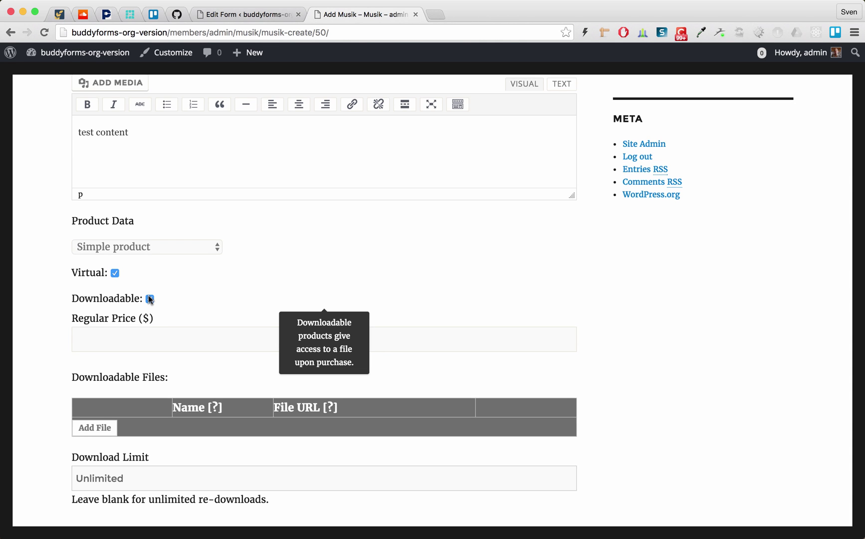
left_click(150, 299)
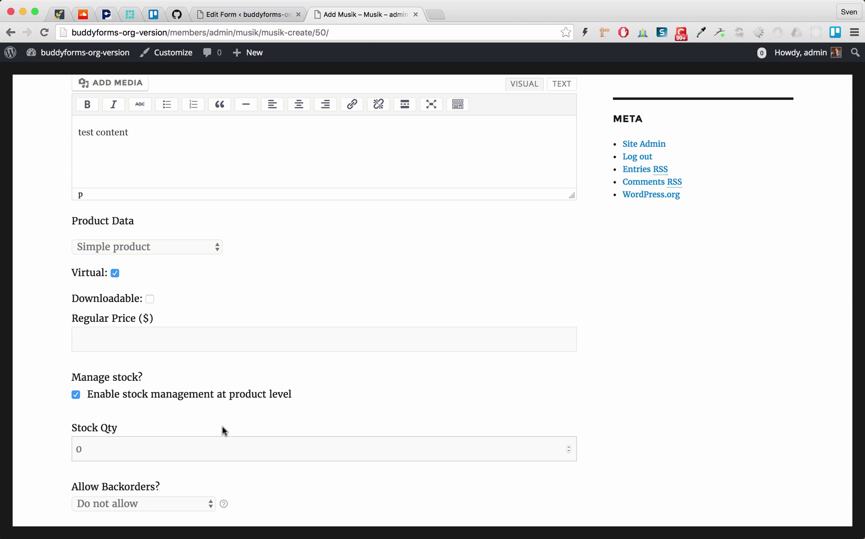
scroll(222, 427, "down", 5)
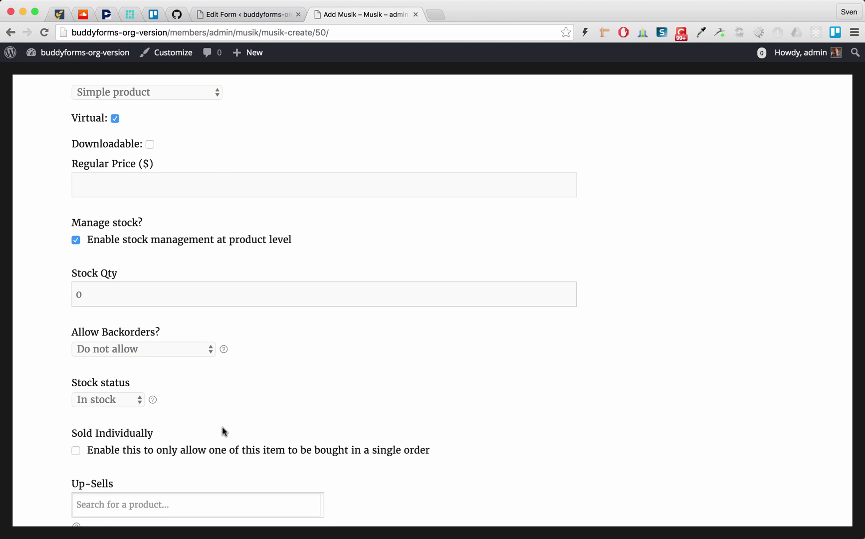
scroll(222, 427, "down", 5)
scroll(224, 426, "down", 3)
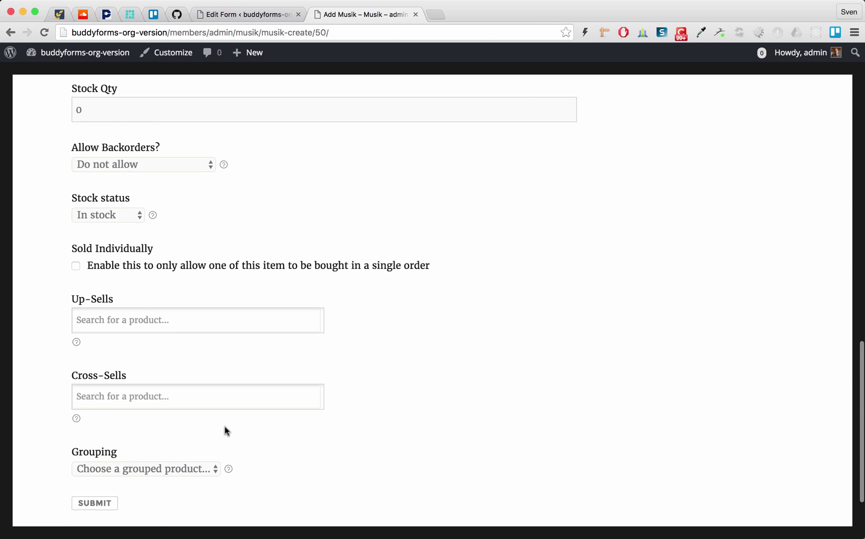
left_click(199, 395)
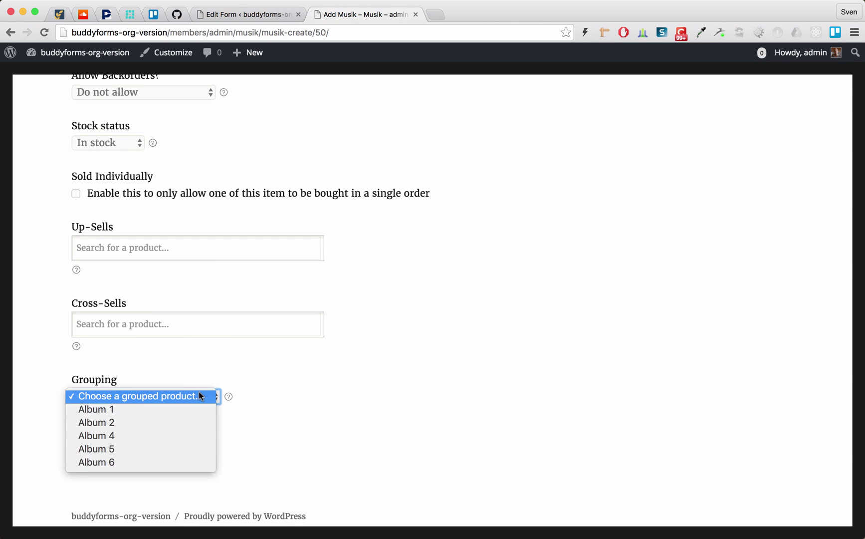
left_click(155, 463)
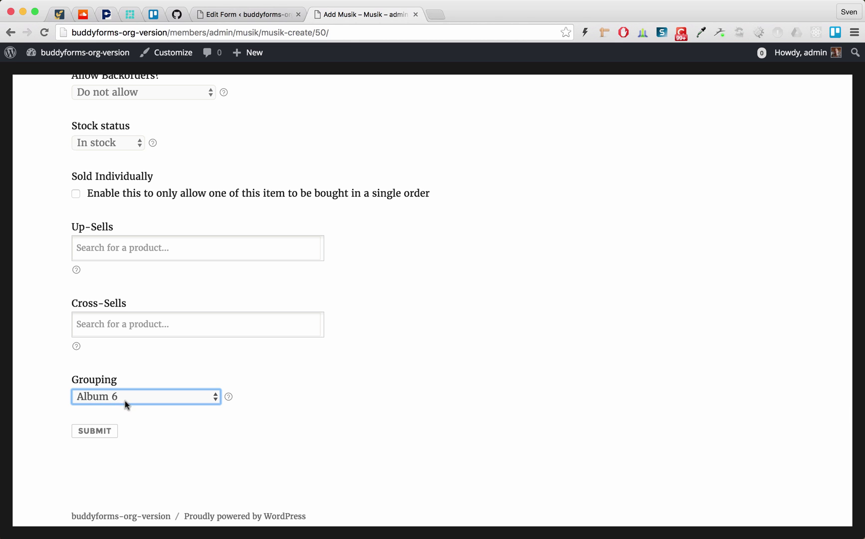
Submit Song 1 and confirm it is listed among Album 6's chapters.
left_click(97, 432)
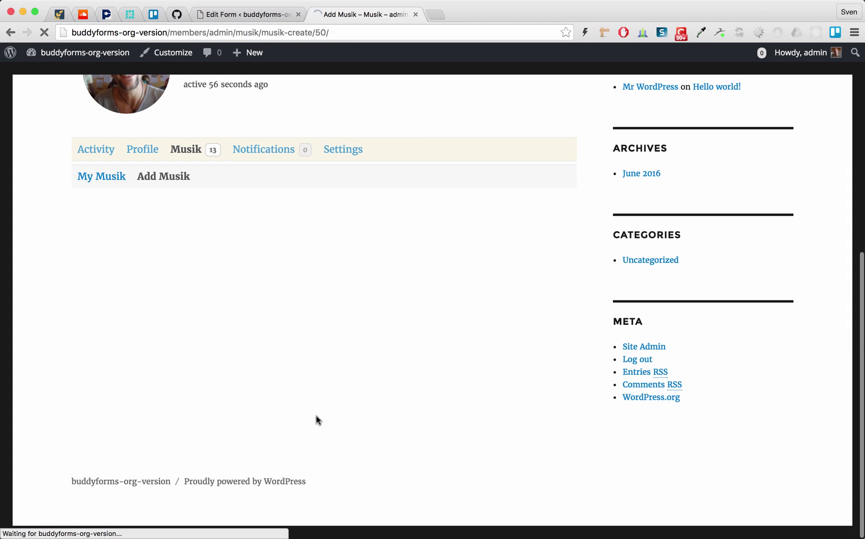
scroll(312, 415, "down", 5)
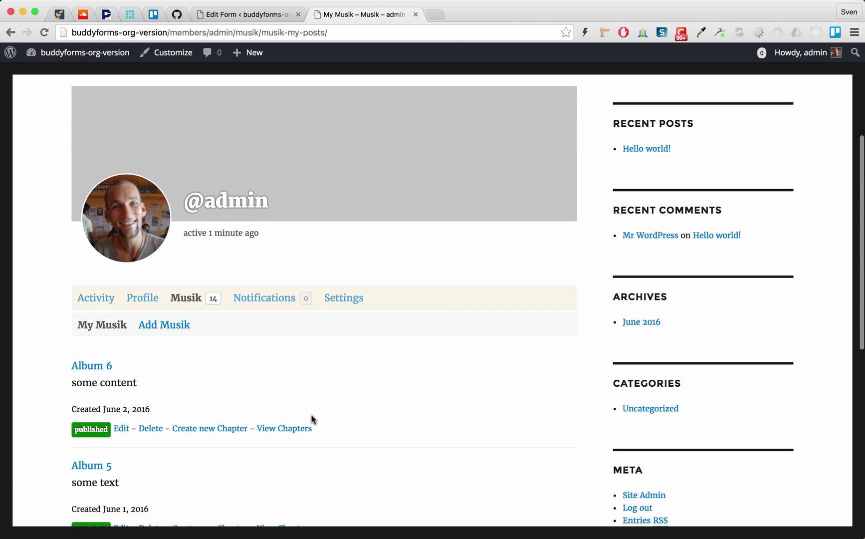
scroll(312, 416, "down", 2)
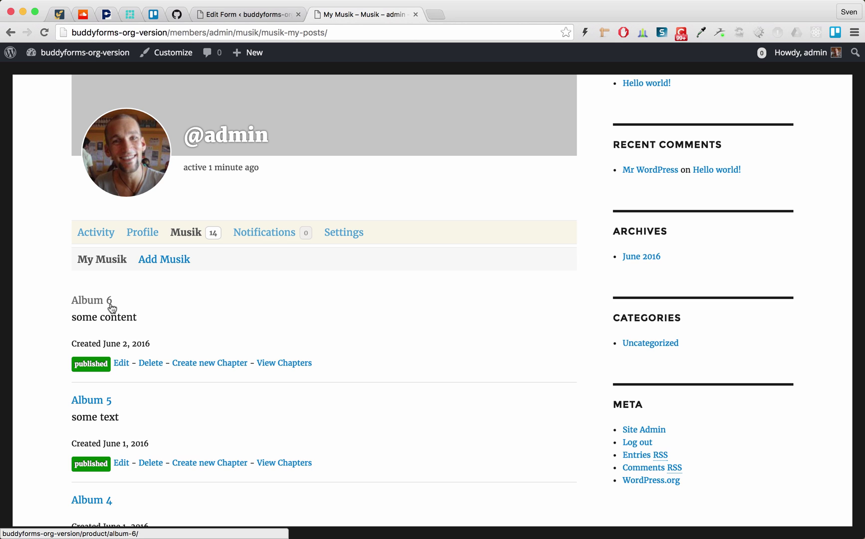
left_click(295, 364)
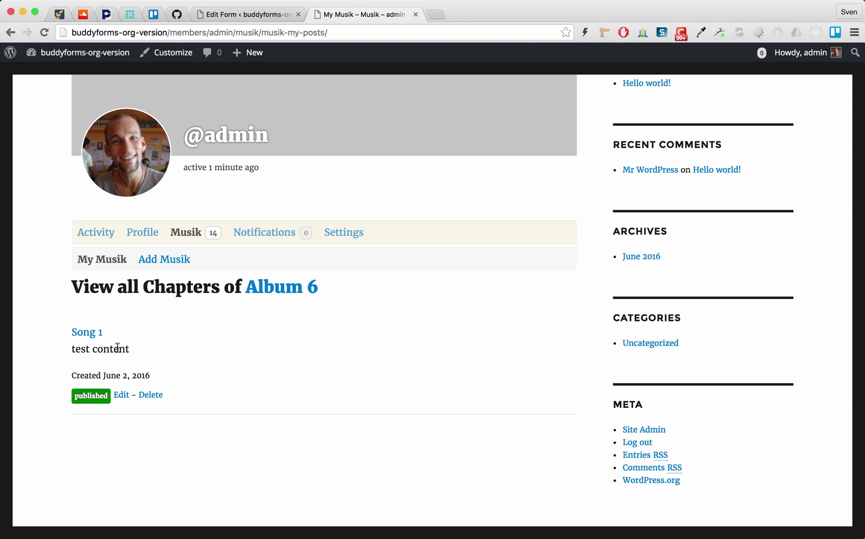
scroll(163, 333, "down", 2)
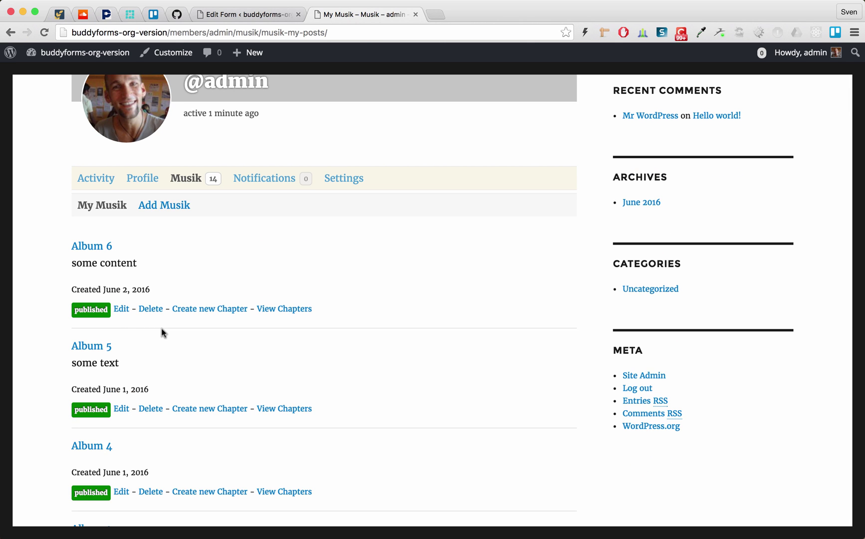